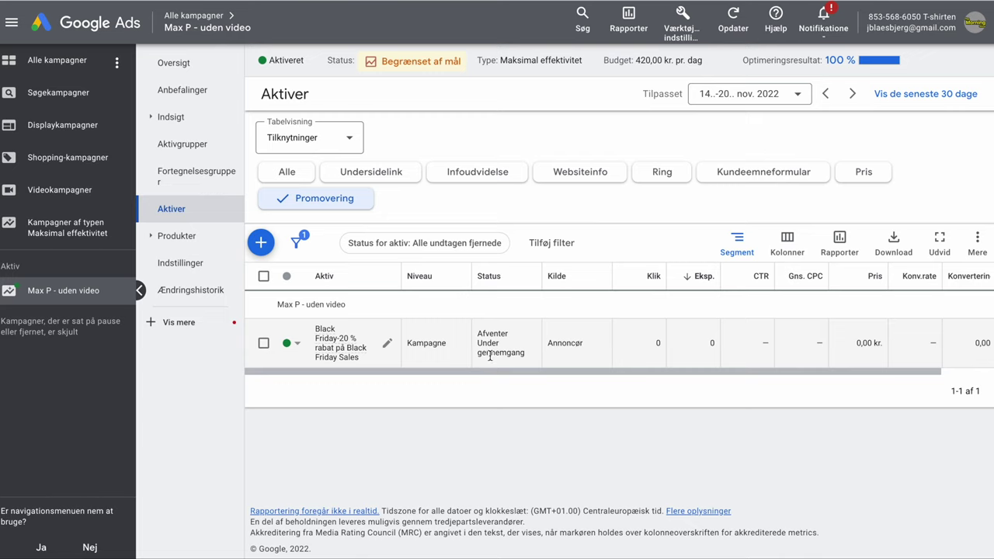
Open the campaign's listing groups (Fortegnelsesgrupper) and review the first product rows.
{"action": "left_click", "coordinate": [351, 141]}
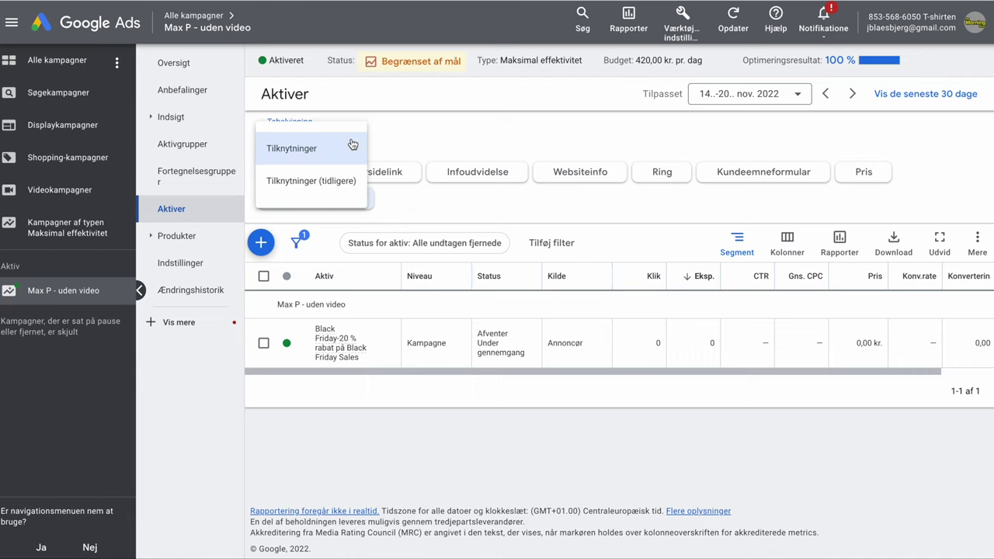
{"action": "left_click", "coordinate": [352, 145]}
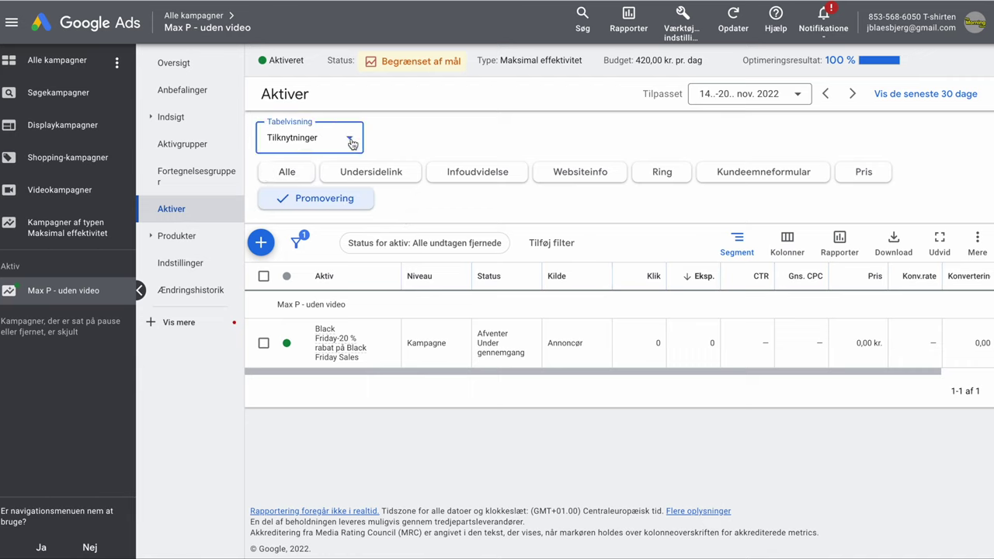
{"action": "left_click", "coordinate": [191, 174]}
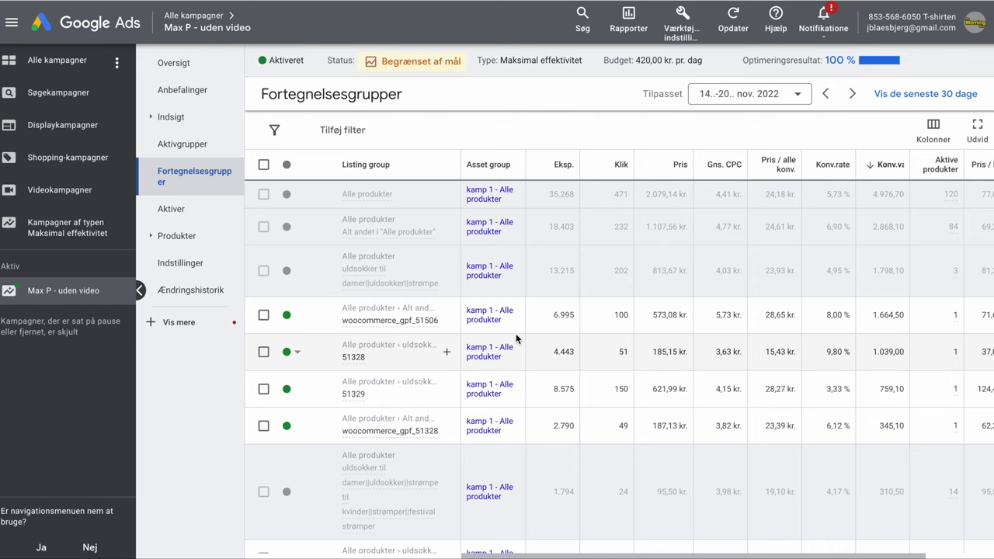
{"action": "scroll", "coordinate": [517, 339], "scroll_direction": "down", "scroll_amount": 2}
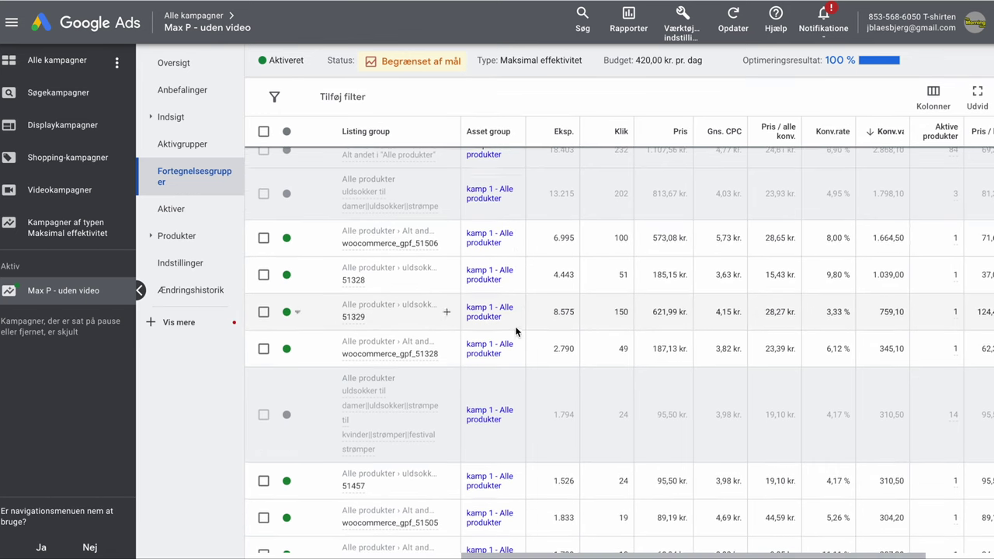
{"action": "scroll", "coordinate": [389, 270], "scroll_direction": "up", "scroll_amount": 1}
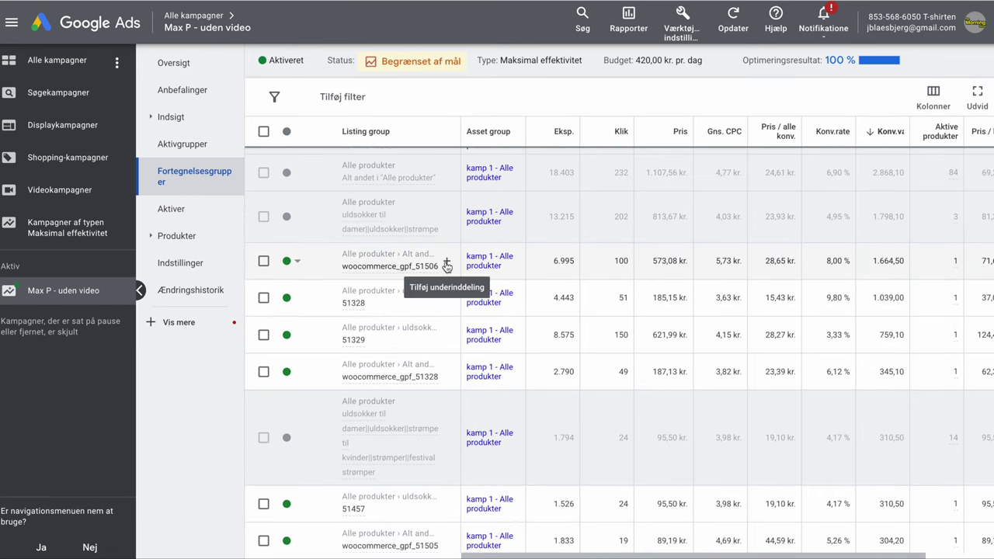
{"action": "left_click", "coordinate": [447, 265]}
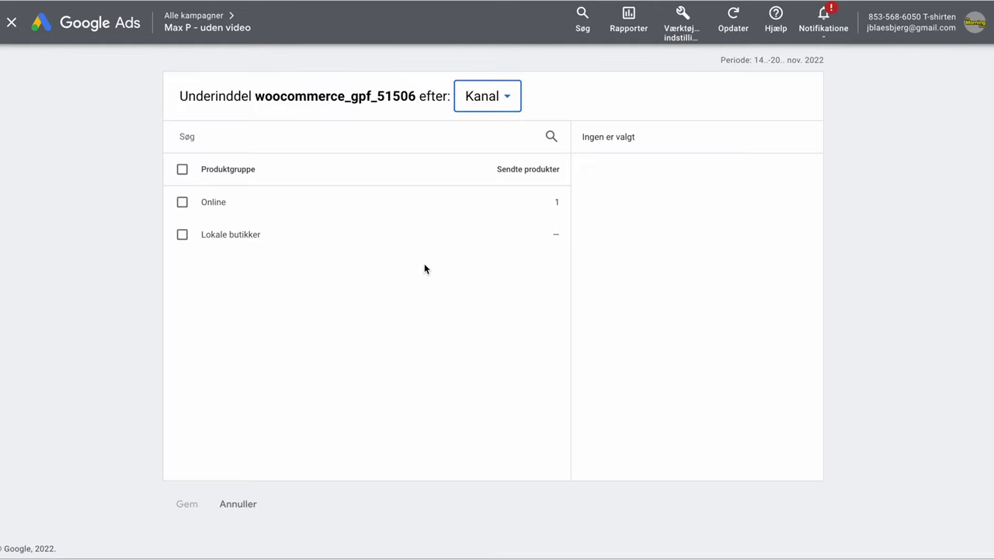
{"action": "left_click", "coordinate": [183, 204]}
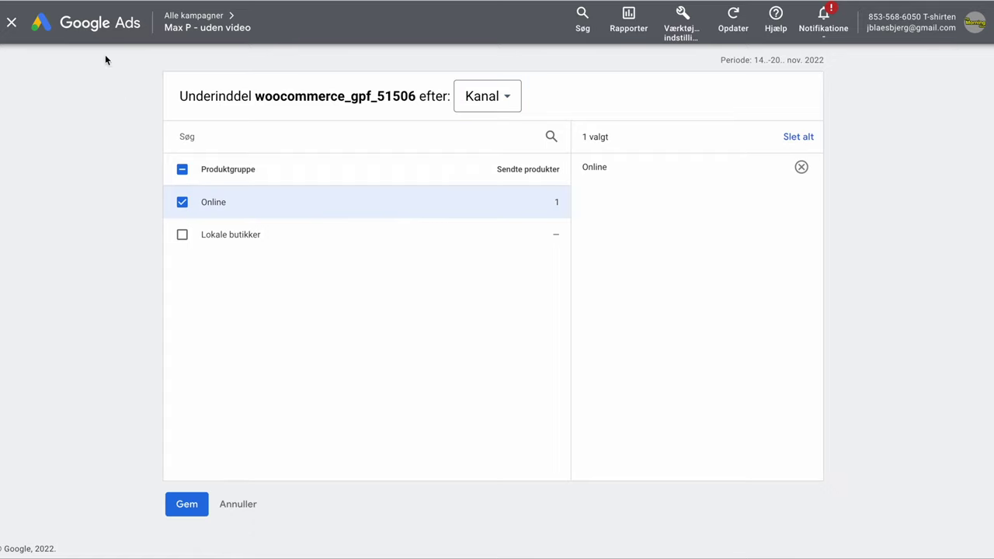
{"action": "left_click", "coordinate": [12, 22]}
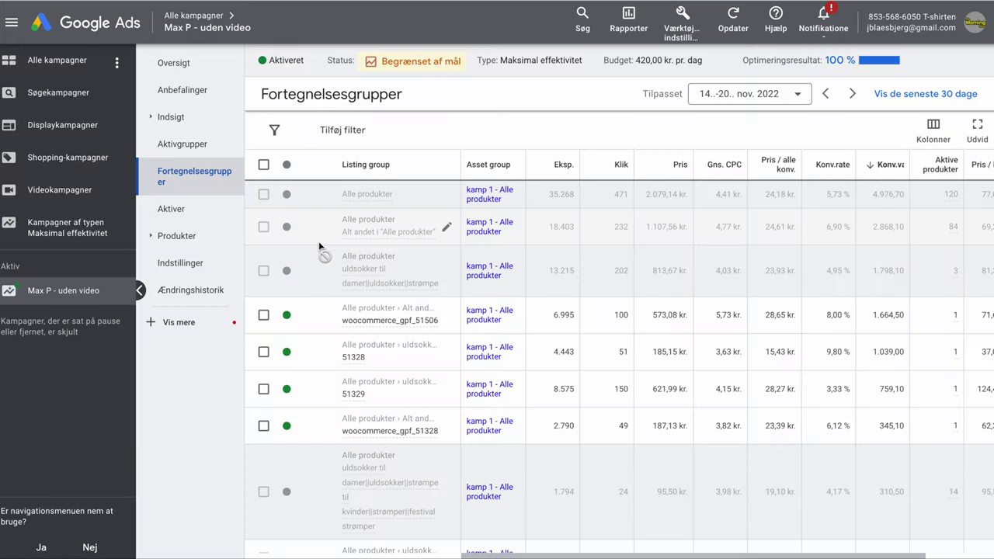
Examine the listing groups for impressions, clicks, cost, conversion rate and active products, down through the boxershorts items.
{"action": "scroll", "coordinate": [318, 262], "scroll_direction": "down", "scroll_amount": 2}
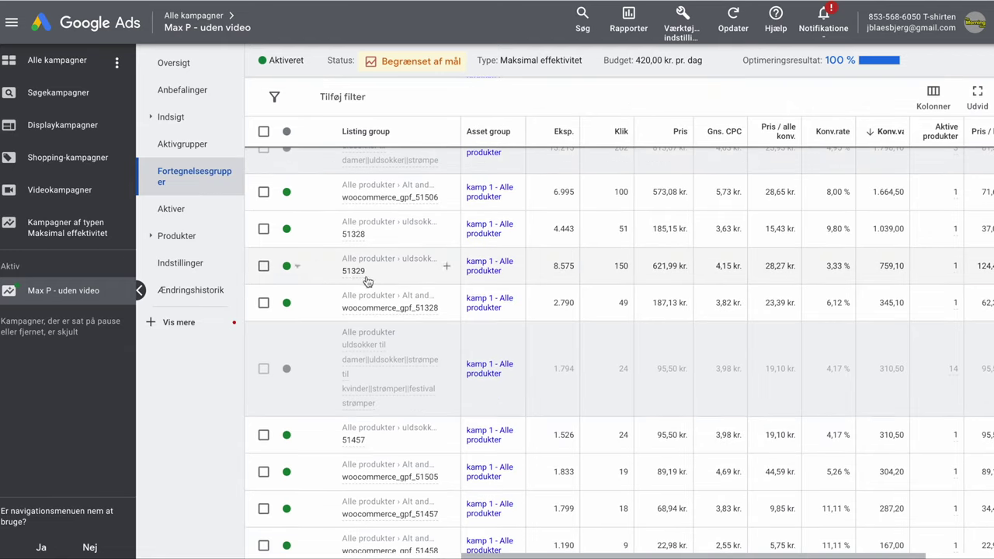
{"action": "scroll", "coordinate": [493, 306], "scroll_direction": "down", "scroll_amount": 2}
{"action": "scroll", "coordinate": [588, 288], "scroll_direction": "down", "scroll_amount": 2}
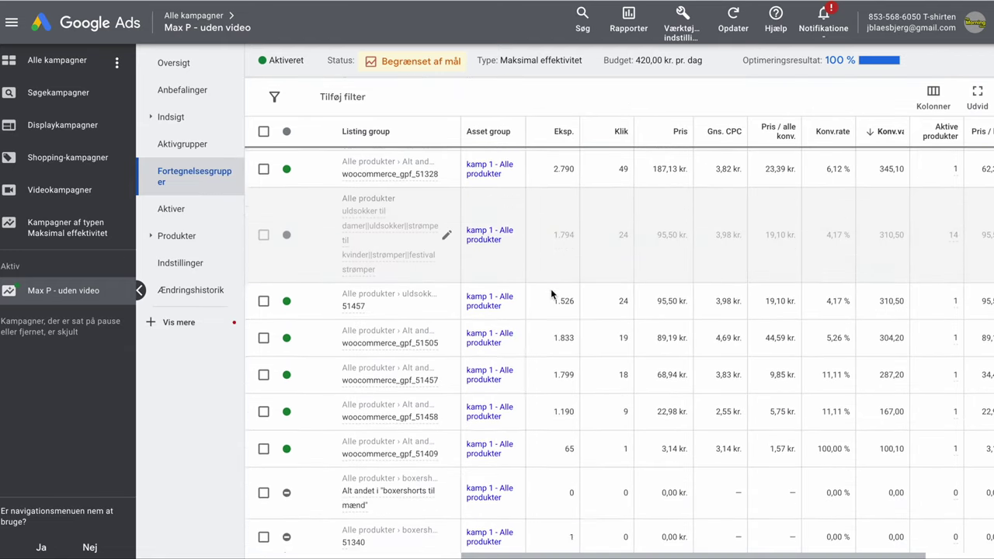
{"action": "scroll", "coordinate": [528, 290], "scroll_direction": "down", "scroll_amount": 4}
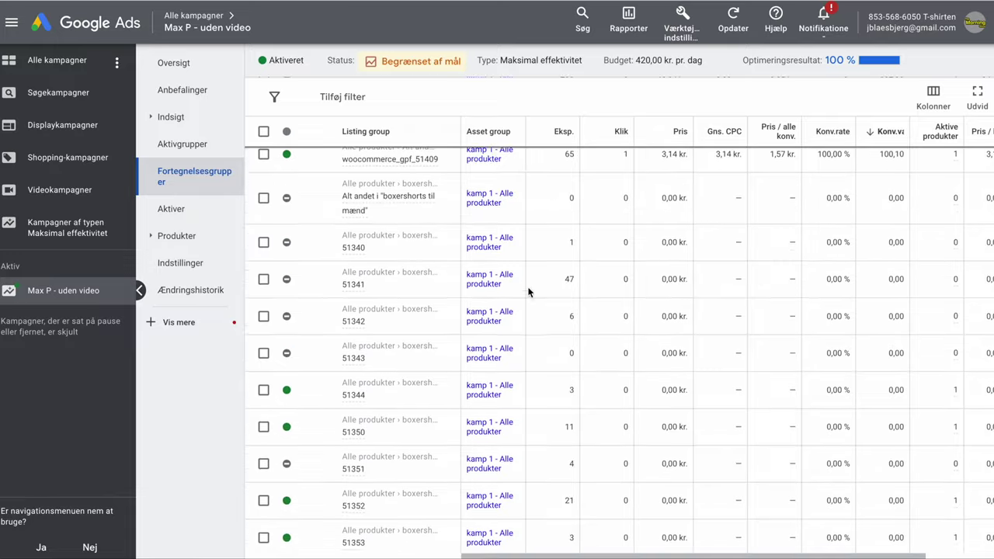
{"action": "scroll", "coordinate": [423, 242], "scroll_direction": "up", "scroll_amount": 1}
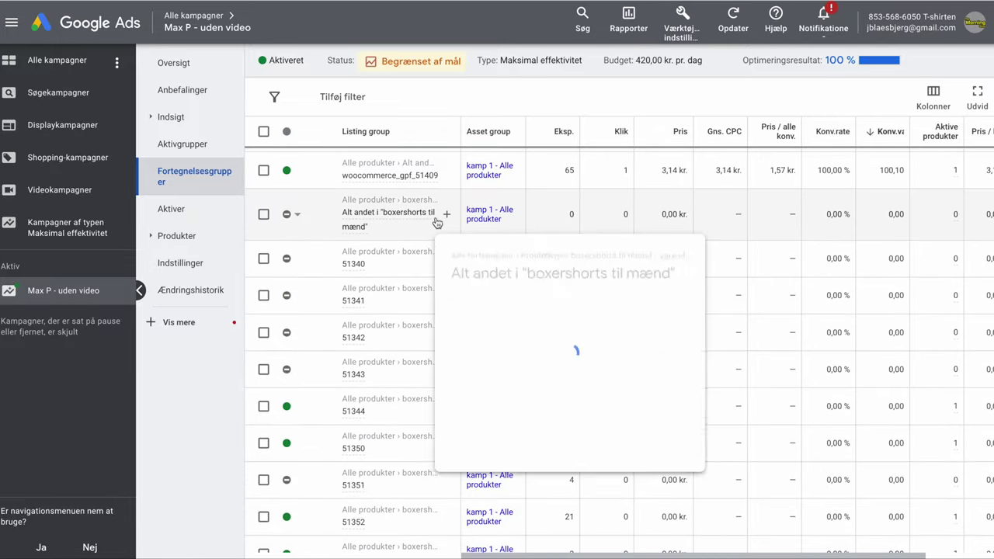
{"action": "scroll", "coordinate": [816, 230], "scroll_direction": "right", "scroll_amount": 2}
{"action": "scroll", "coordinate": [822, 230], "scroll_direction": "left", "scroll_amount": 2}
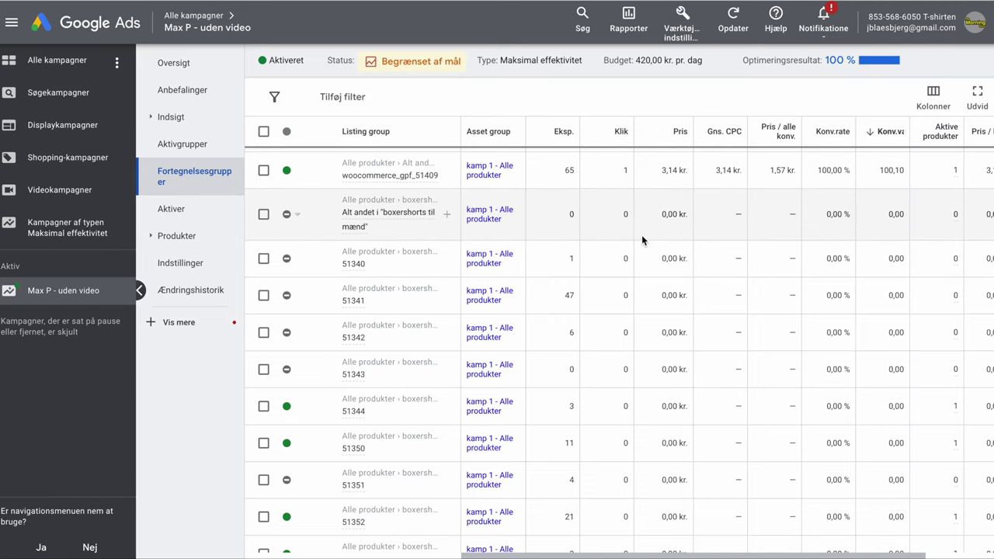
{"action": "scroll", "coordinate": [522, 251], "scroll_direction": "down", "scroll_amount": 3}
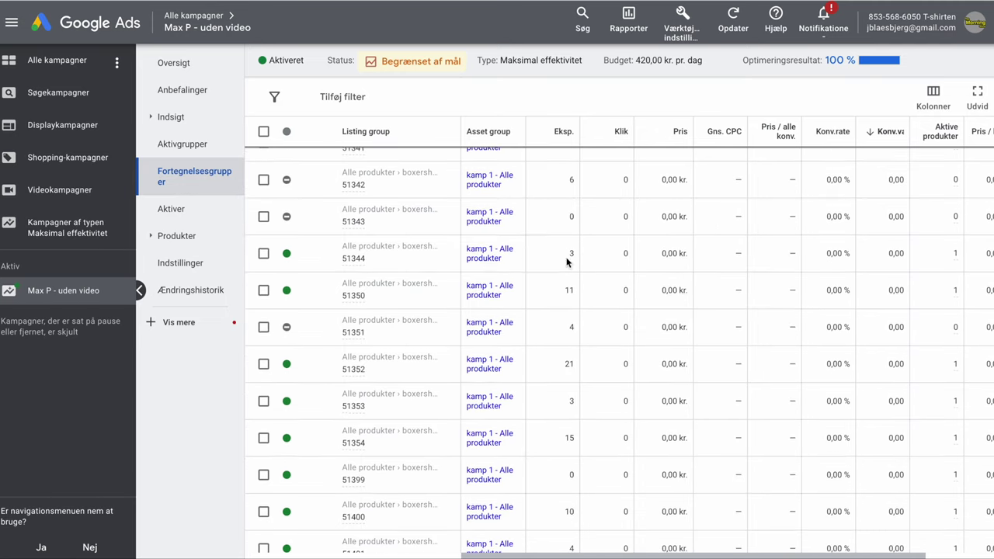
{"action": "scroll", "coordinate": [345, 287], "scroll_direction": "down", "scroll_amount": 2}
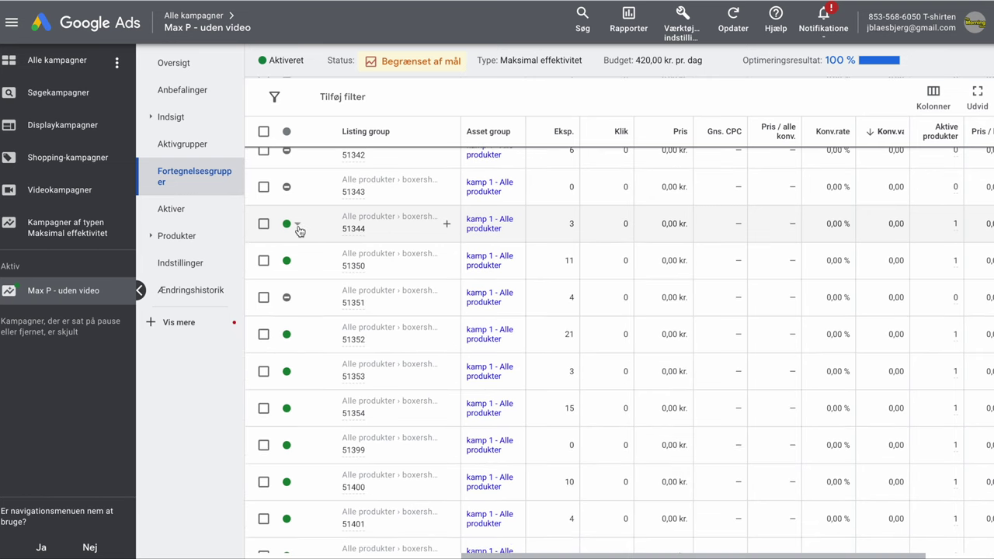
Select listing group 51344 and examine cost and conversion figures for the remaining products, especially woocommerce_gpf_51329.
{"action": "left_click", "coordinate": [263, 224]}
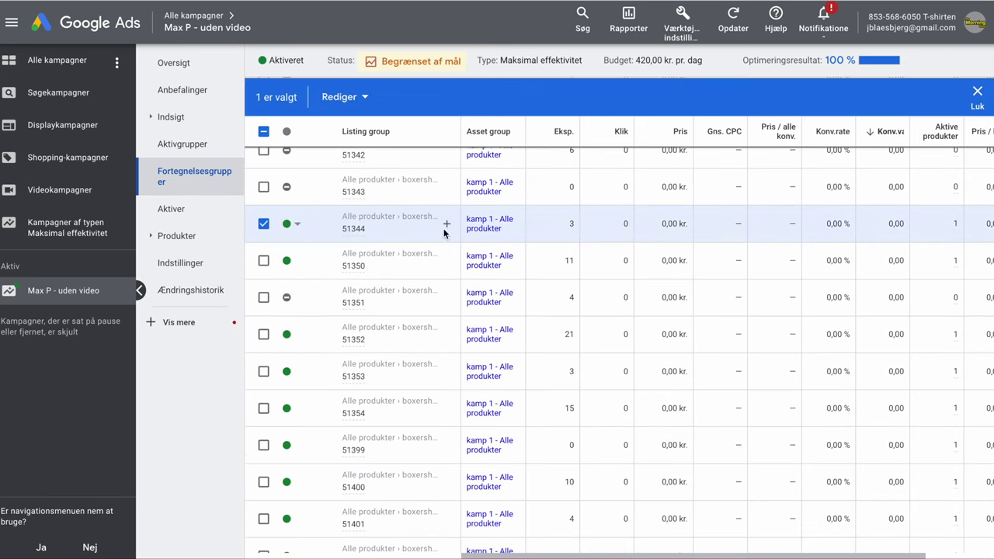
{"action": "scroll", "coordinate": [885, 228], "scroll_direction": "right", "scroll_amount": 2}
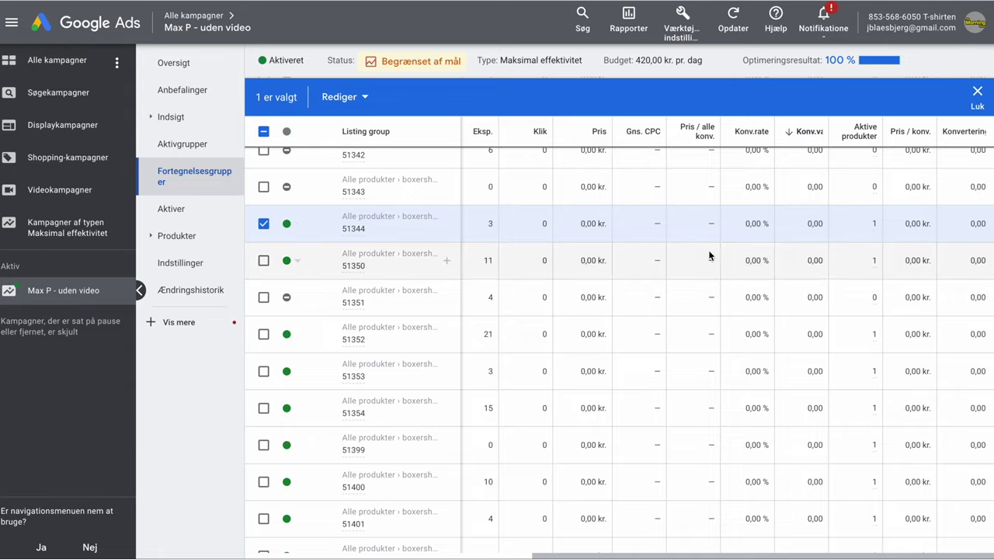
{"action": "scroll", "coordinate": [707, 255], "scroll_direction": "down", "scroll_amount": 8}
{"action": "scroll", "coordinate": [611, 320], "scroll_direction": "up", "scroll_amount": 10}
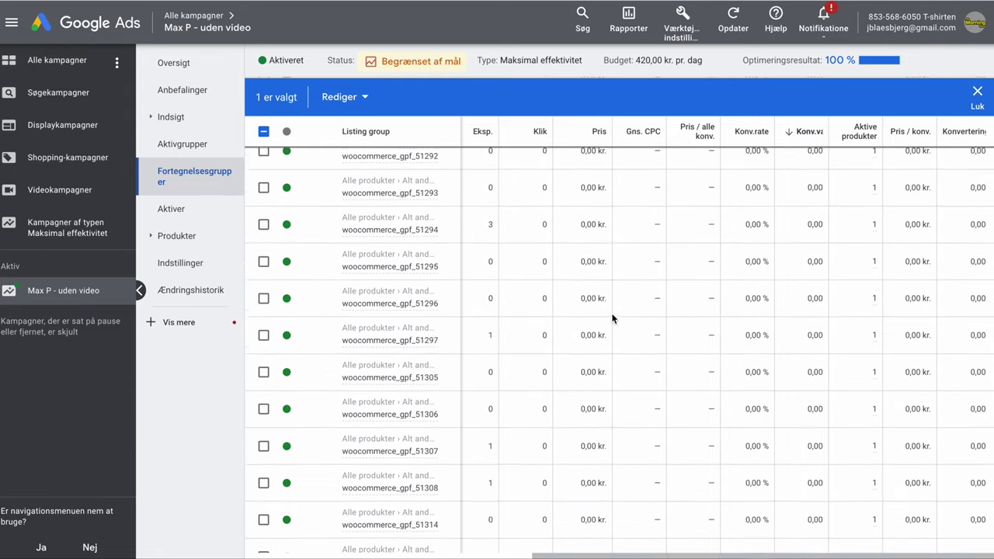
{"action": "scroll", "coordinate": [612, 319], "scroll_direction": "down", "scroll_amount": 1}
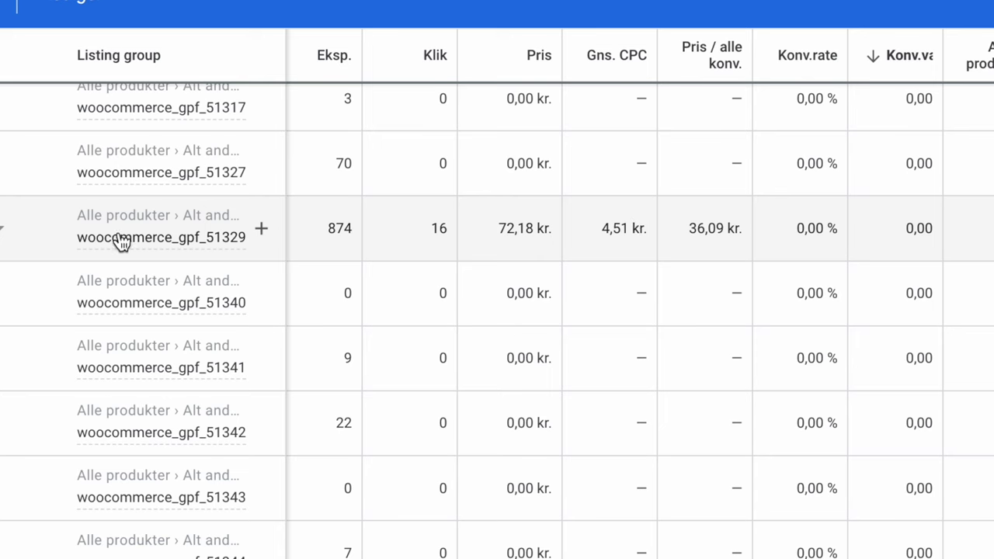
{"action": "mouse_move", "coordinate": [228, 241]}
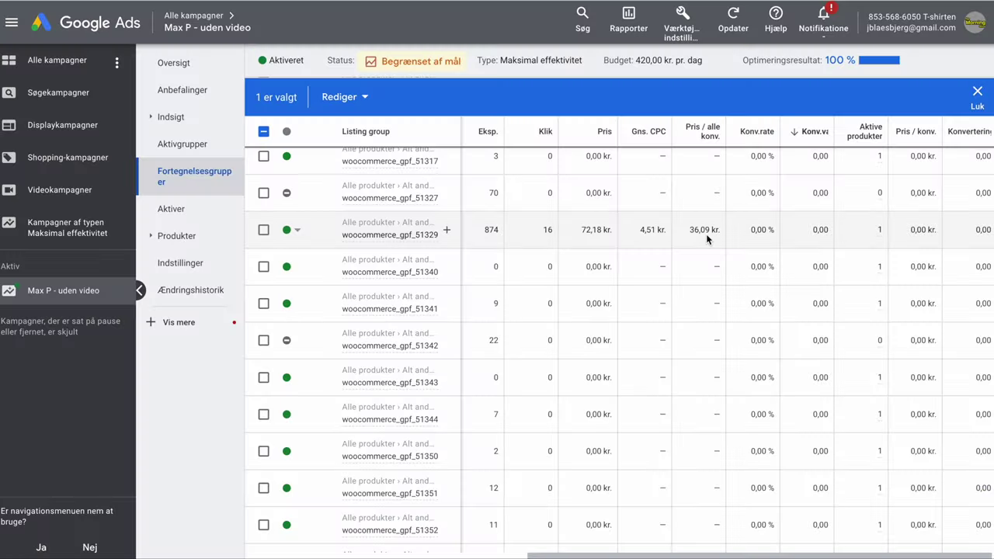
{"action": "scroll", "coordinate": [706, 234], "scroll_direction": "down", "scroll_amount": 2}
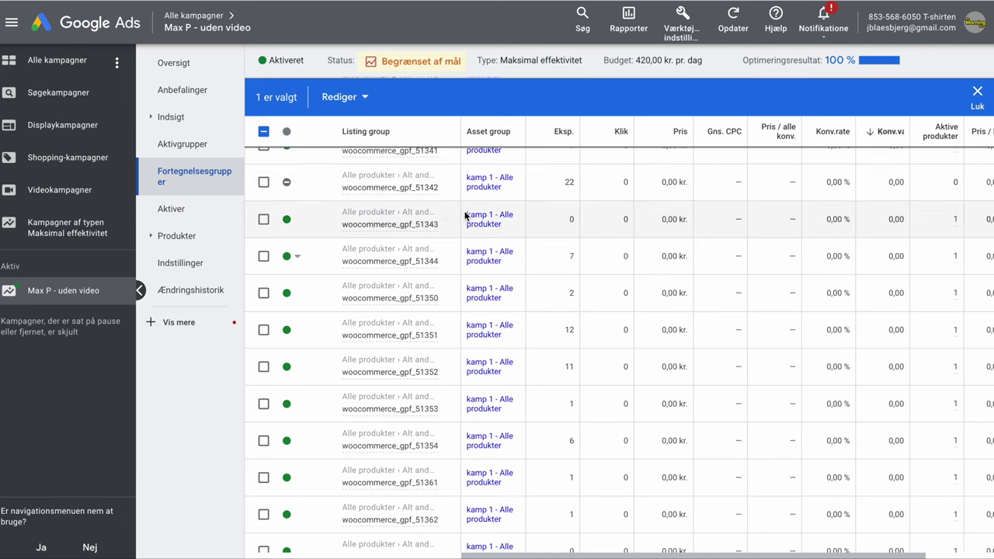
Open the campaign's product list (Produkter) and review the performance of the individual products.
{"action": "left_click", "coordinate": [177, 237]}
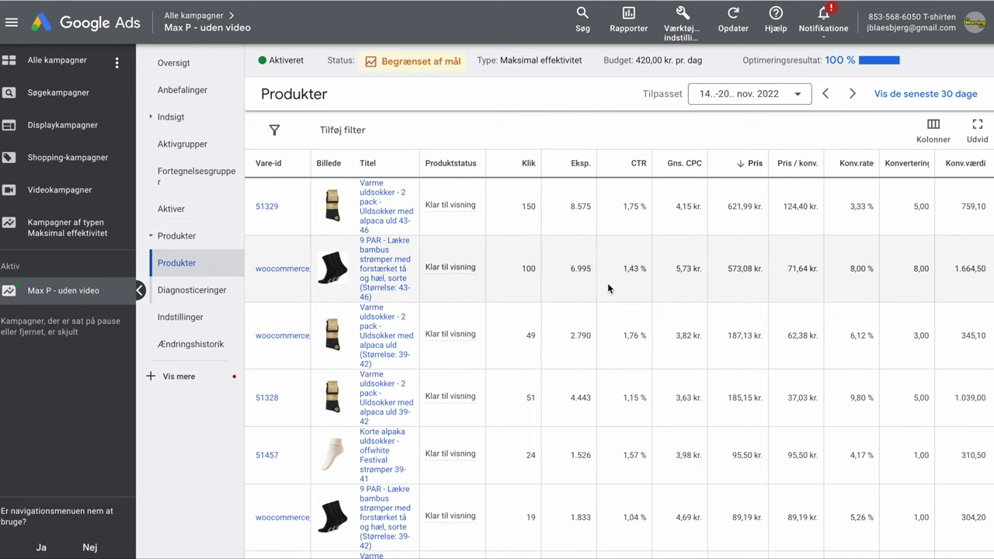
{"action": "scroll", "coordinate": [607, 282], "scroll_direction": "down", "scroll_amount": 15}
{"action": "scroll", "coordinate": [612, 287], "scroll_direction": "down", "scroll_amount": 15}
{"action": "scroll", "coordinate": [611, 282], "scroll_direction": "up", "scroll_amount": 20}
Revisit the campaign's assets and listing groups, ending on its insights overview (Indsigt).
{"action": "left_click", "coordinate": [175, 210]}
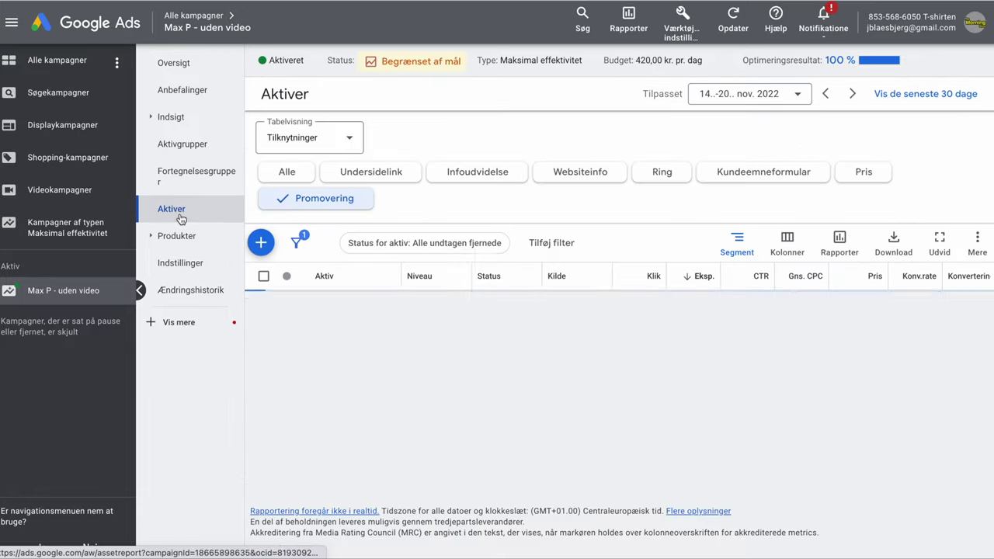
{"action": "left_click", "coordinate": [186, 173]}
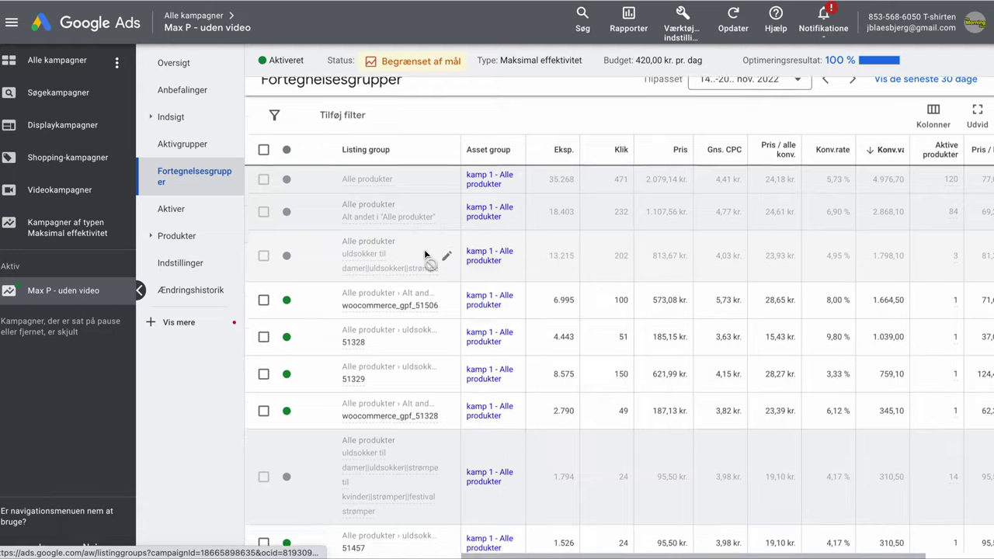
{"action": "scroll", "coordinate": [424, 250], "scroll_direction": "down", "scroll_amount": 1}
{"action": "left_click", "coordinate": [165, 117]}
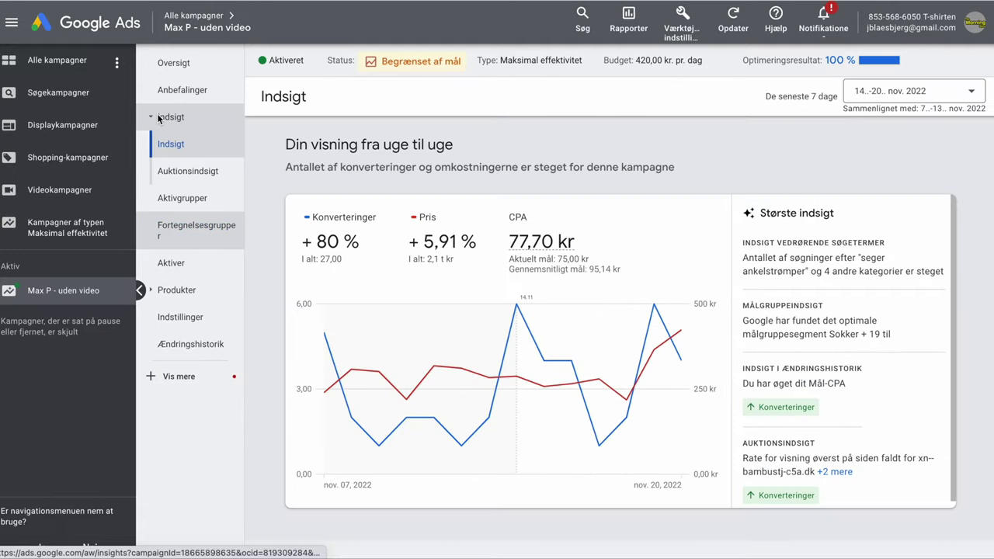
Open the asset group "kamp 1 - Alle produkter" for asset editing and review its descriptions, business name and final URL.
{"action": "left_click", "coordinate": [188, 200]}
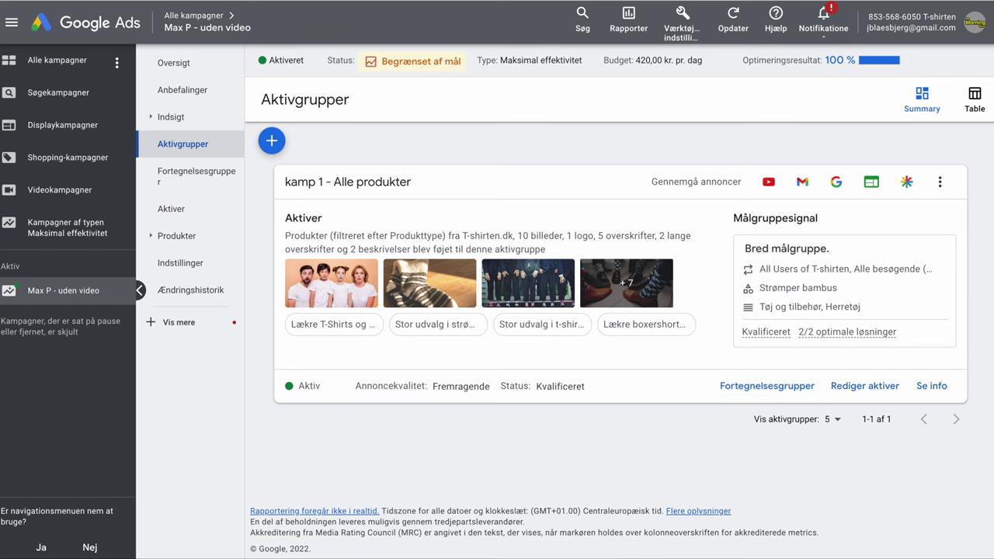
{"action": "left_click", "coordinate": [864, 386]}
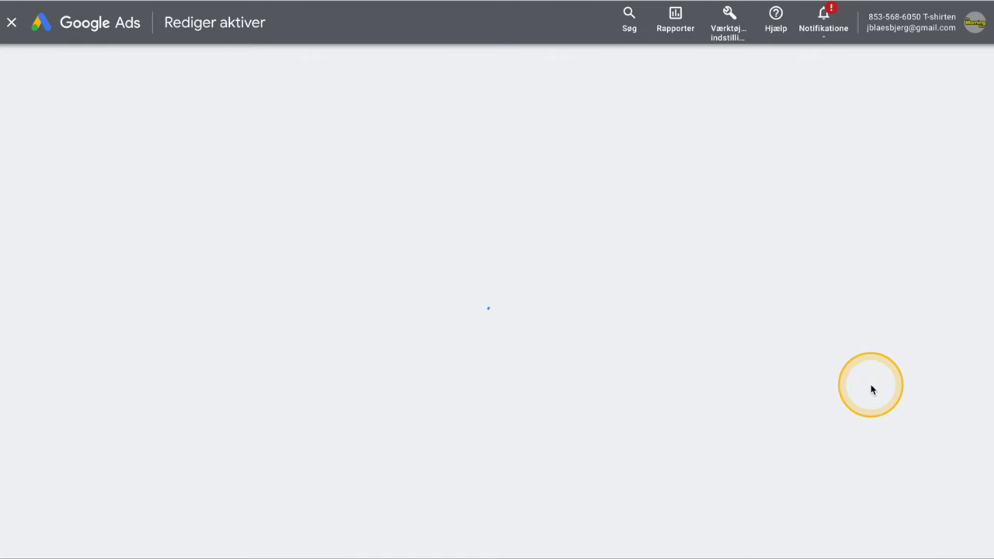
{"action": "scroll", "coordinate": [535, 362], "scroll_direction": "down", "scroll_amount": 5}
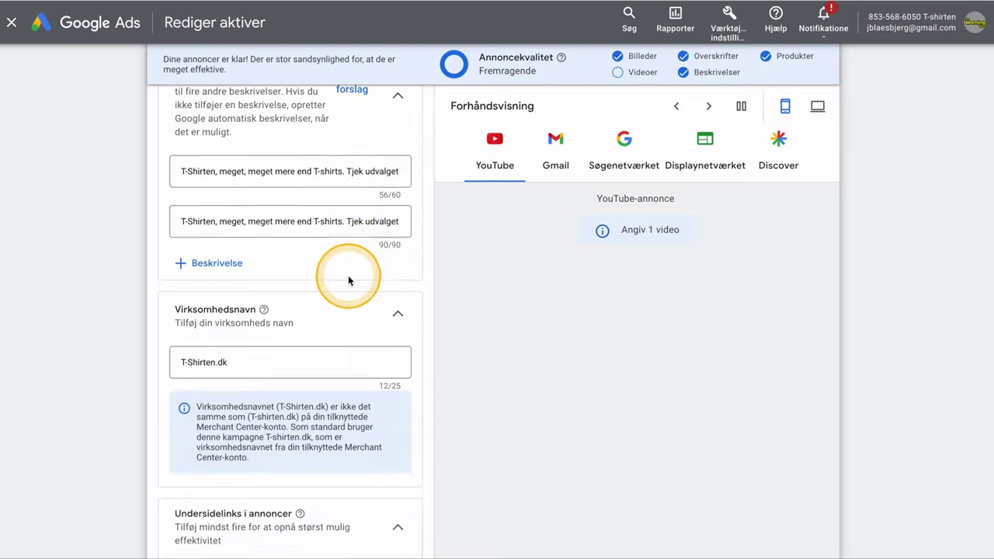
{"action": "scroll", "coordinate": [351, 271], "scroll_direction": "up", "scroll_amount": 15}
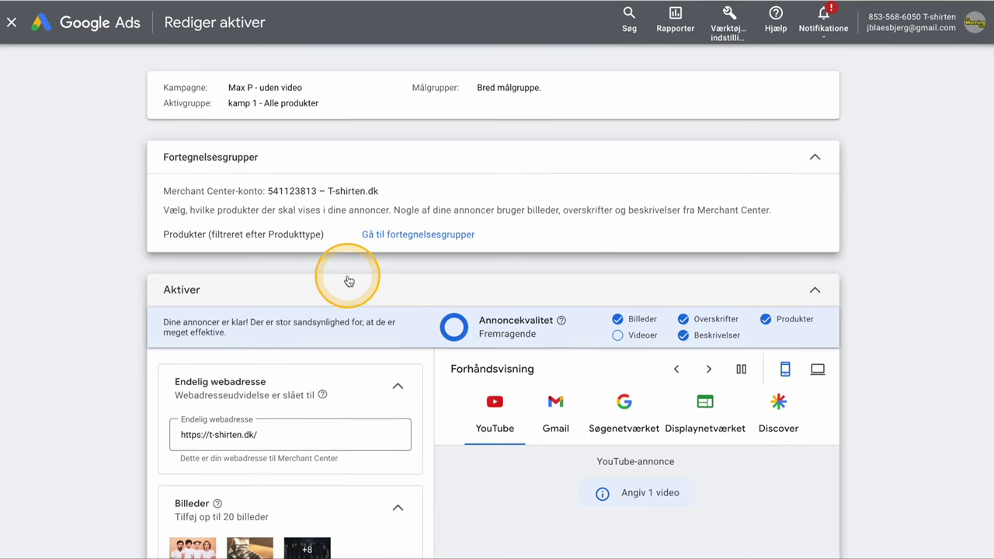